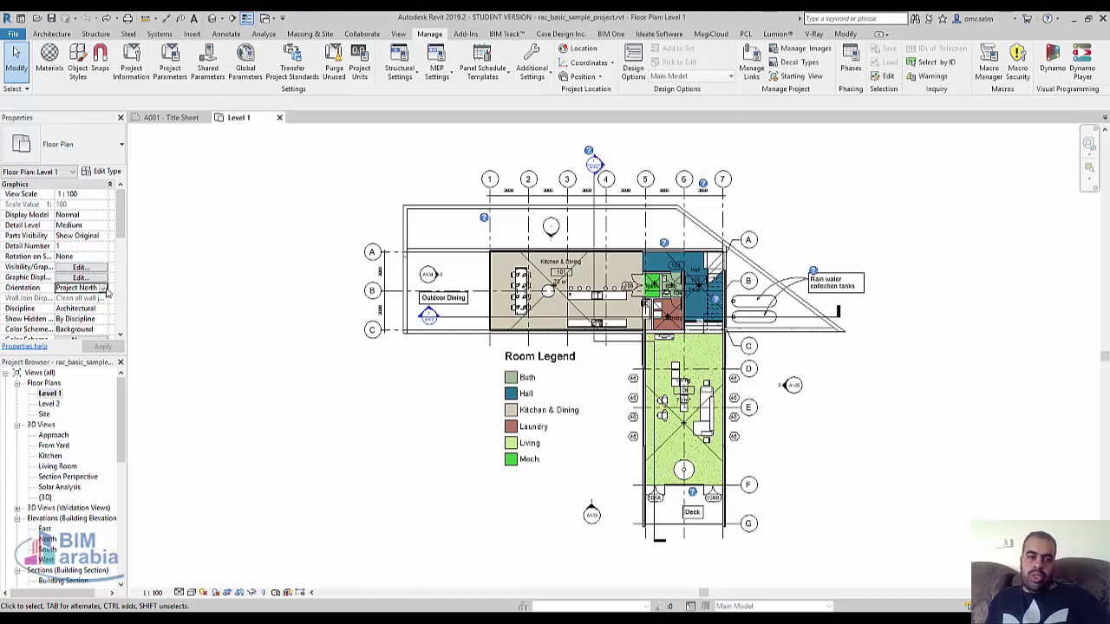
Switch the Level 1 plan orientation to True North, then back to Project North.
{"action": "left_click", "coordinate": [102, 287]}
{"action": "left_click", "coordinate": [73, 308]}
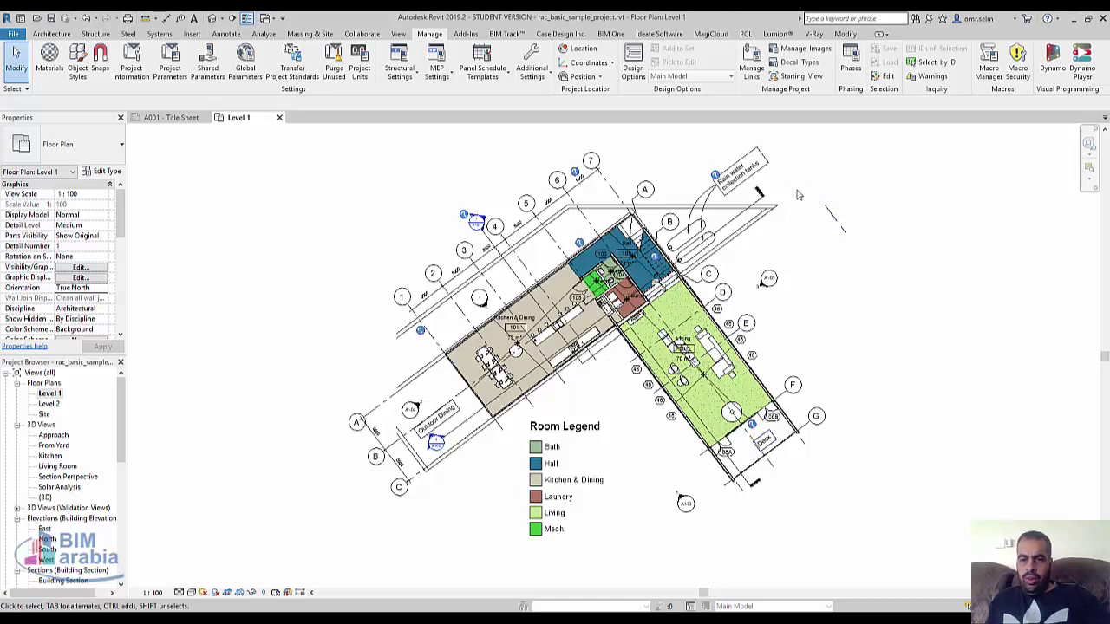
{"action": "left_click", "coordinate": [104, 287]}
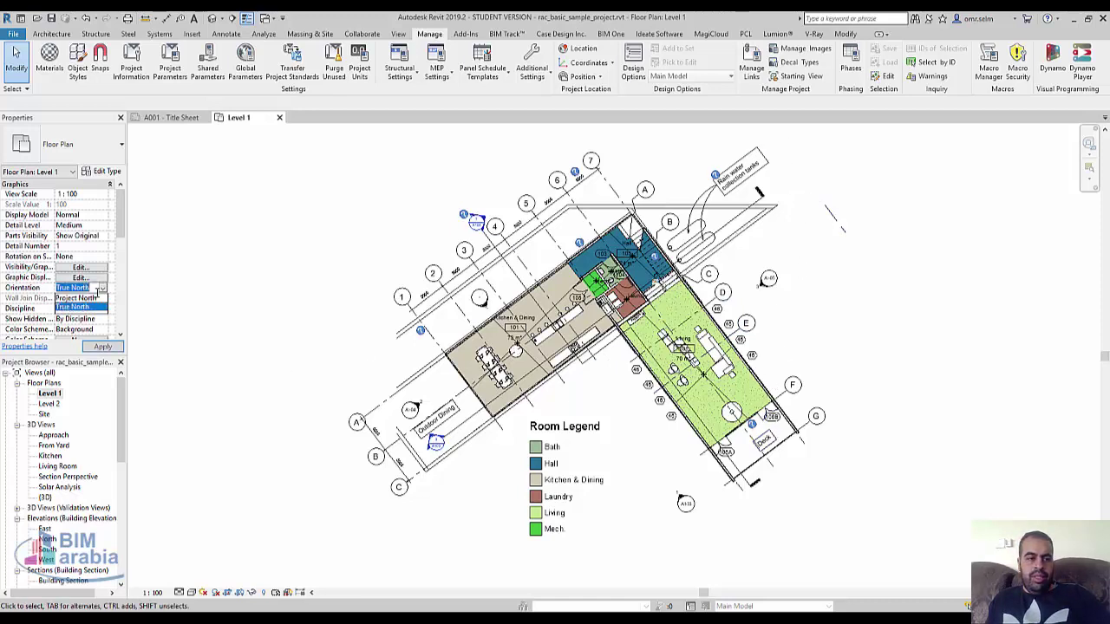
{"action": "left_click", "coordinate": [82, 308]}
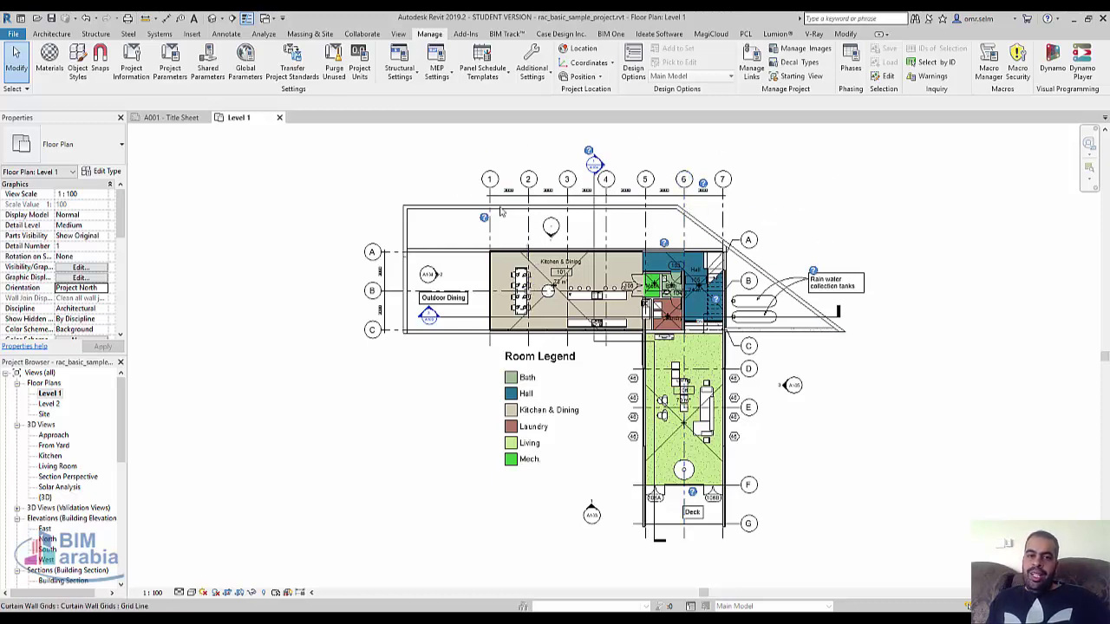
In the Location settings, define the location by Default City List.
{"action": "left_click", "coordinate": [579, 48]}
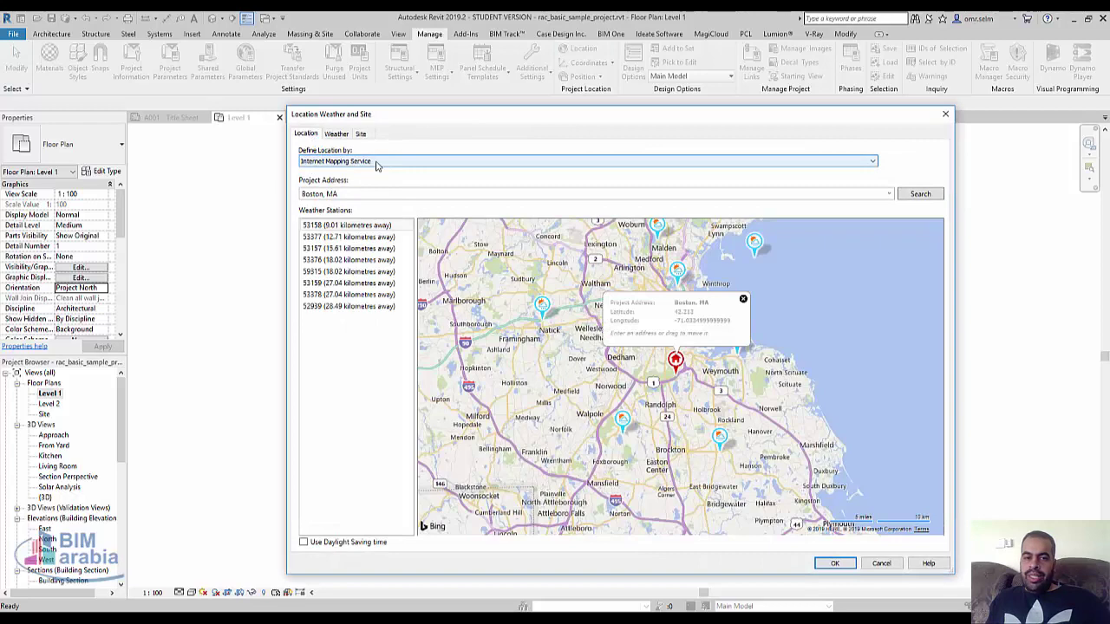
{"action": "left_click", "coordinate": [618, 425]}
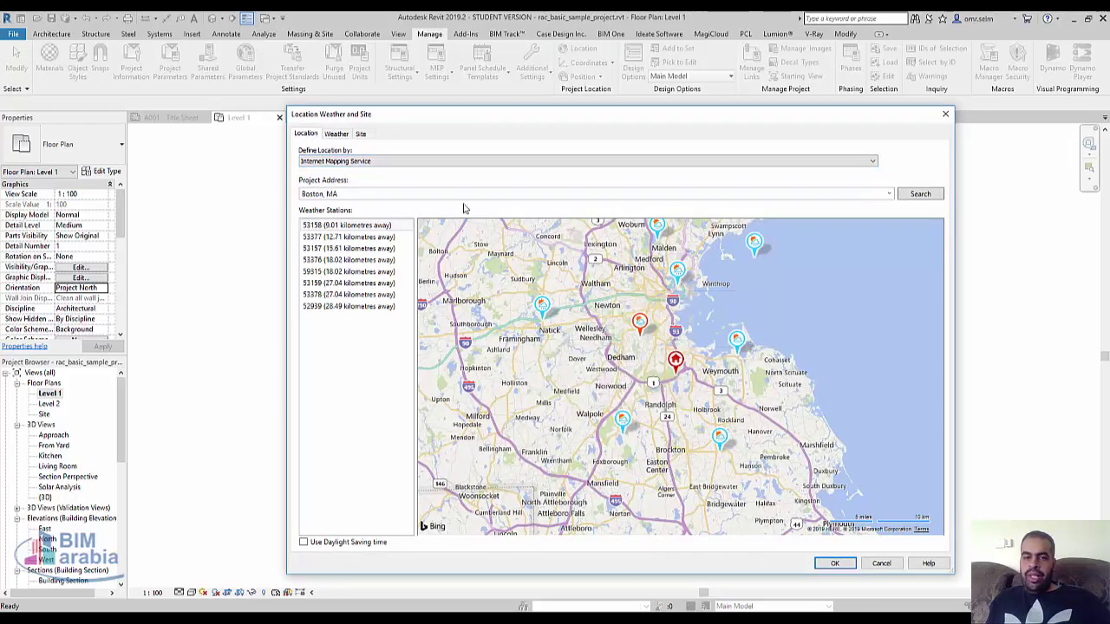
{"action": "left_click", "coordinate": [389, 163]}
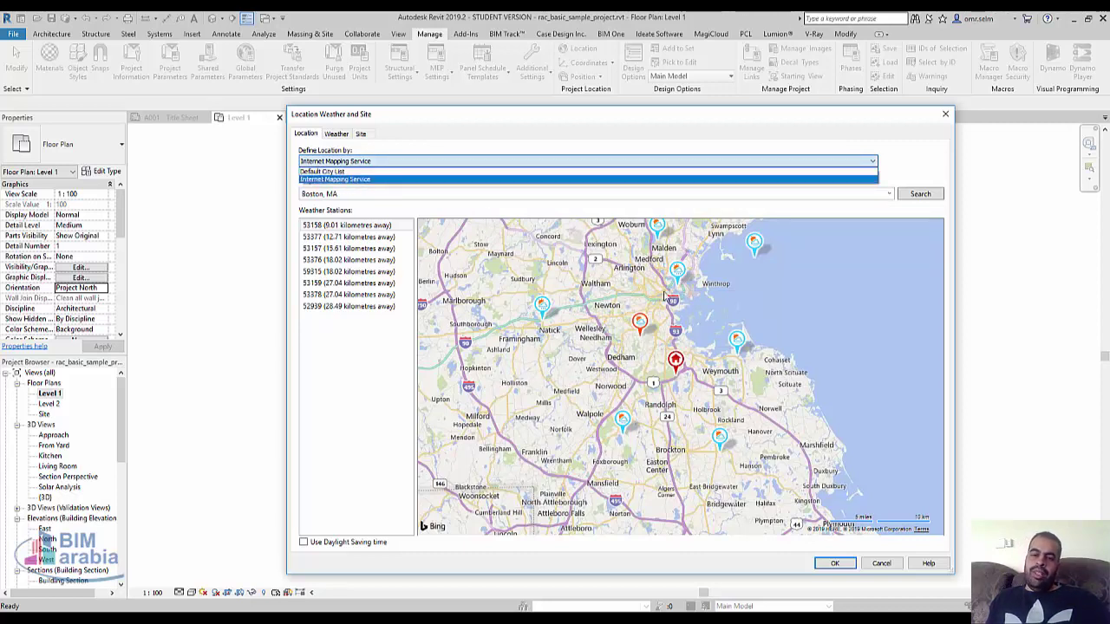
{"action": "left_click", "coordinate": [337, 172]}
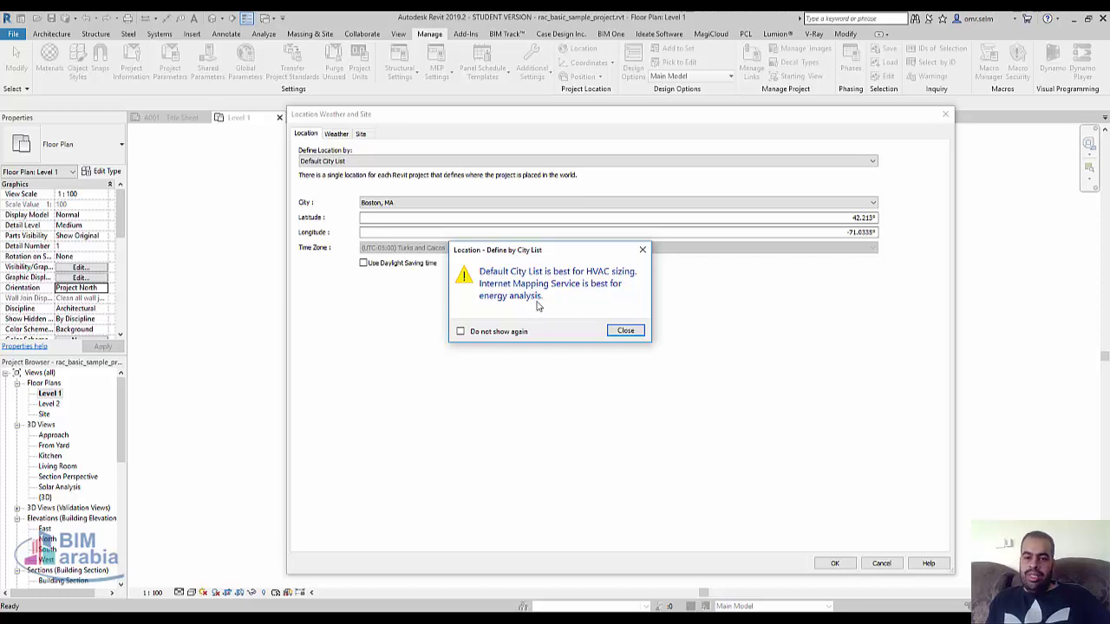
Pick Cairo, Egypt as the project city, giving latitude 29.8667° and longitude 31.3333°.
{"action": "left_click", "coordinate": [625, 330]}
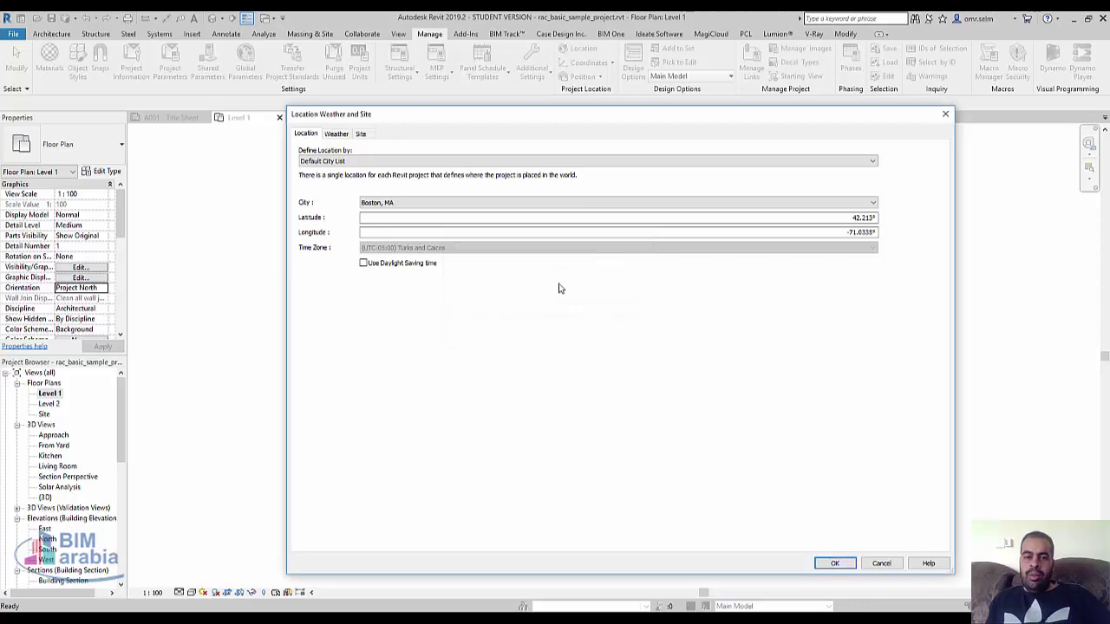
{"action": "left_click", "coordinate": [499, 205]}
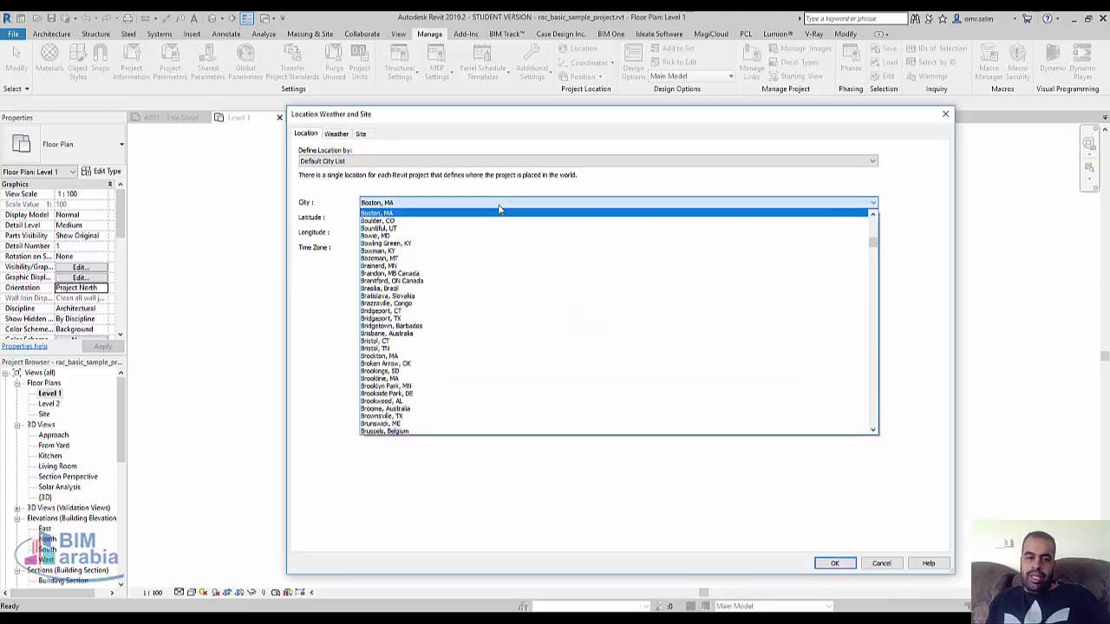
{"action": "key", "text": "c"}
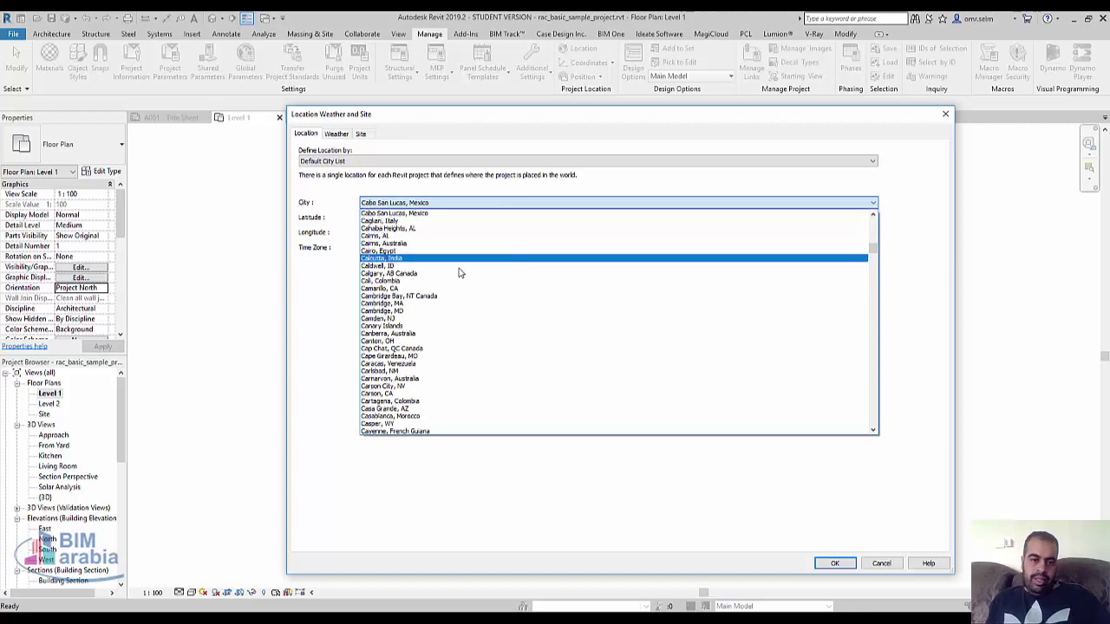
{"action": "key", "text": "Escape"}
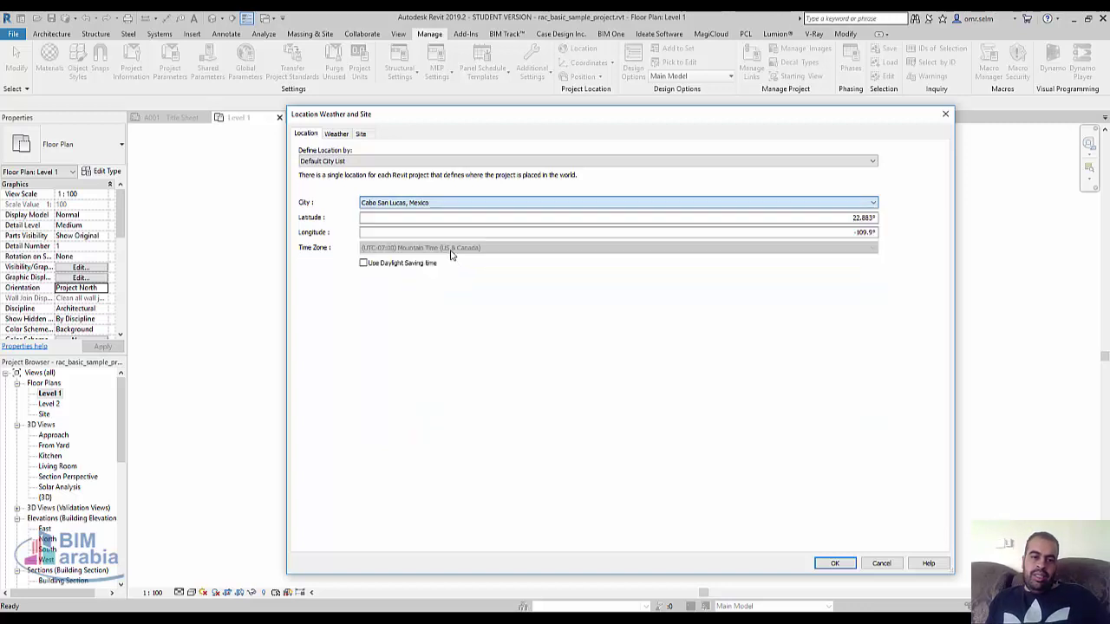
{"action": "left_click", "coordinate": [364, 162]}
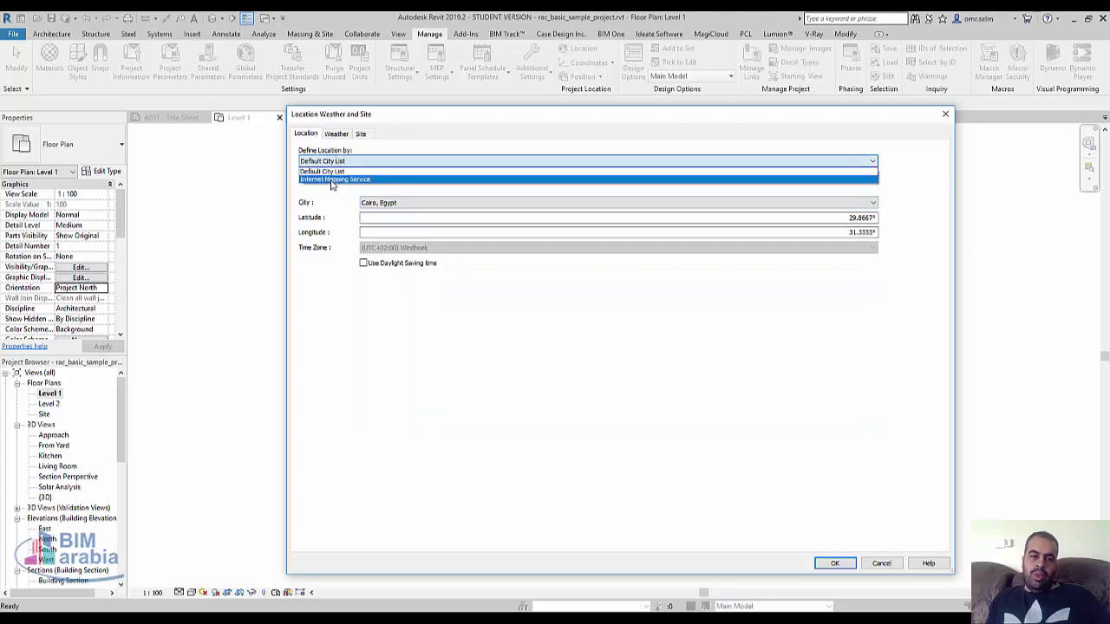
Switch to Internet Mapping Service and search the map for Egypt.
{"action": "left_click", "coordinate": [331, 180]}
{"action": "left_click", "coordinate": [621, 333]}
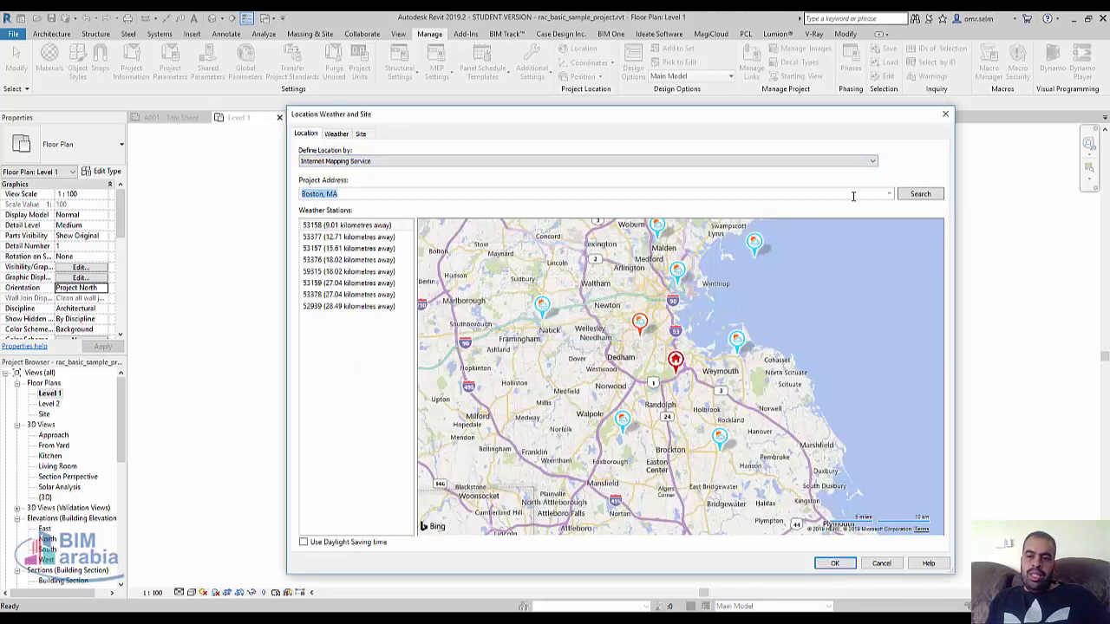
{"action": "type", "text": "c"}
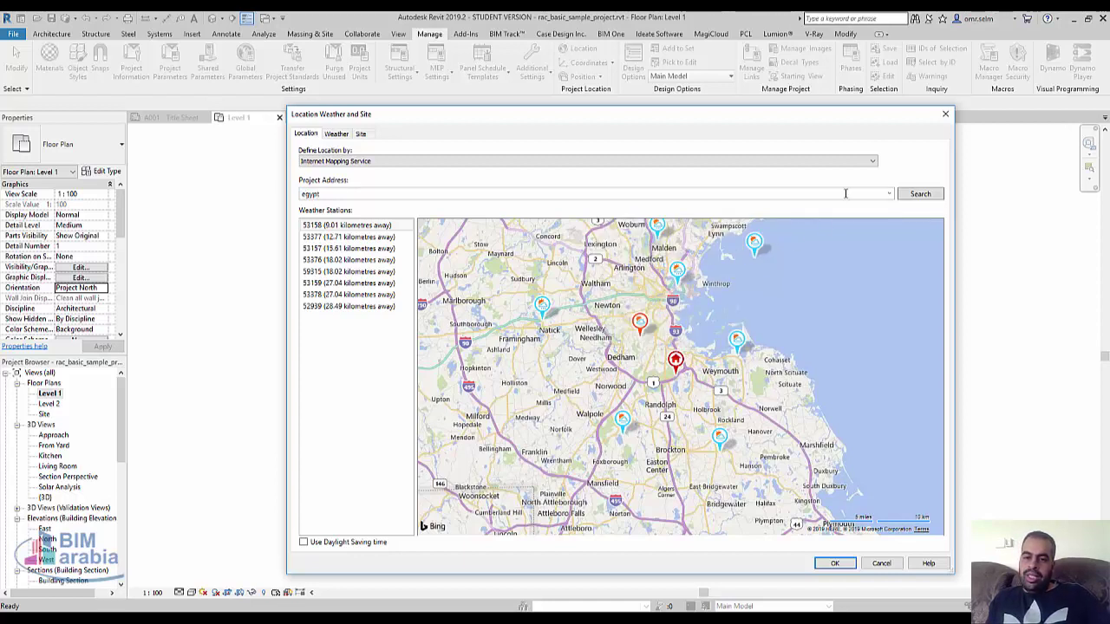
{"action": "left_click", "coordinate": [912, 199]}
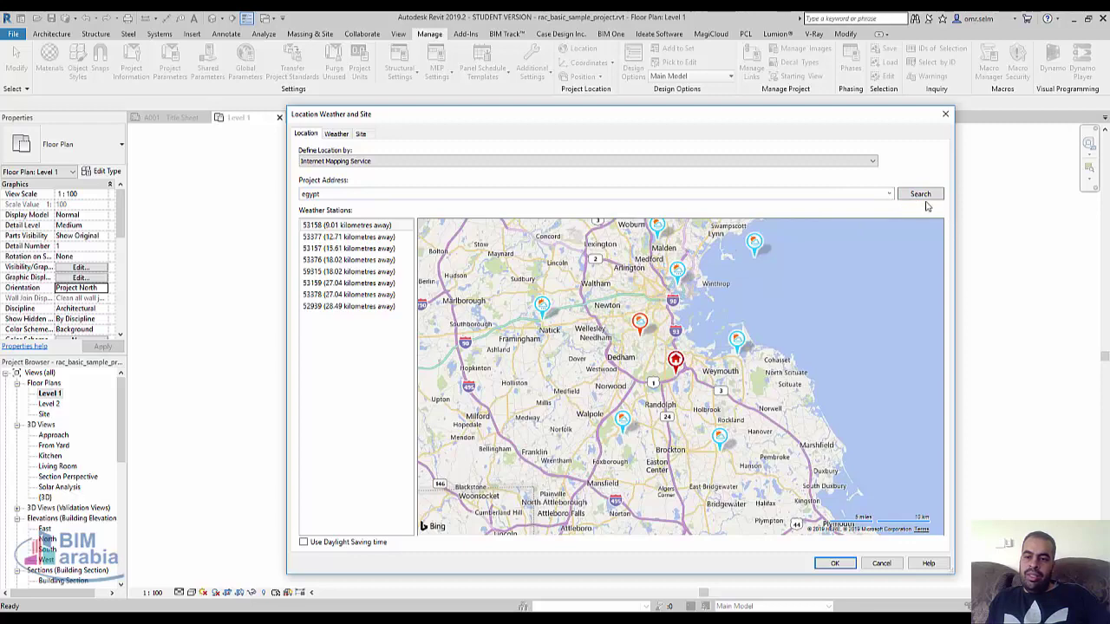
{"action": "left_click", "coordinate": [924, 202]}
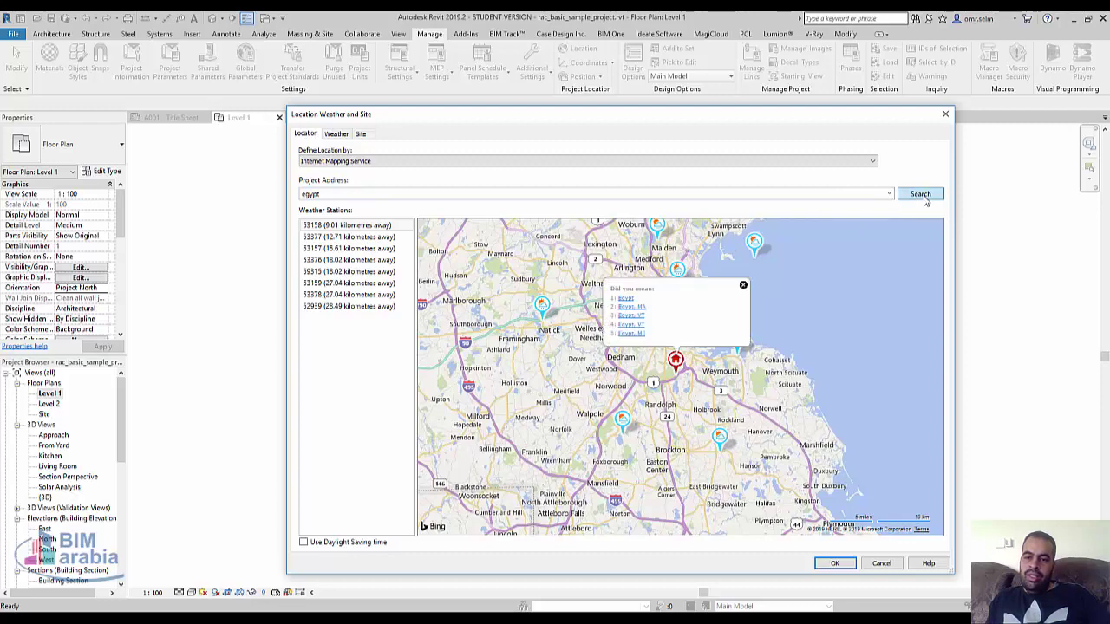
{"action": "left_click", "coordinate": [626, 299]}
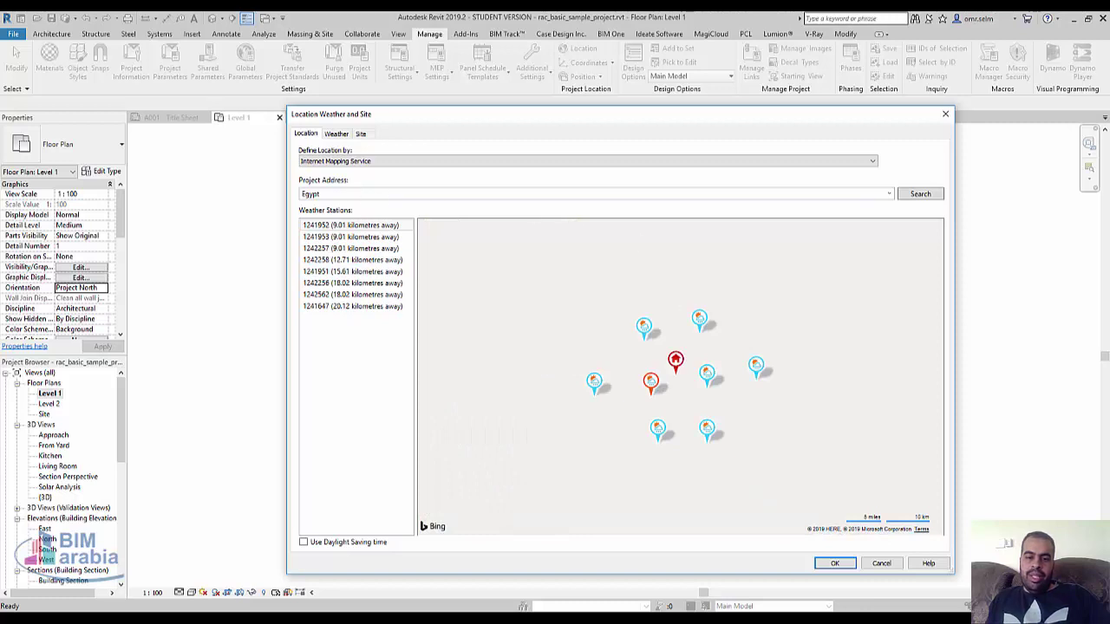
Drag the project pin to just northwest of Cairo (30.0372505187688, 31.3348426818848).
{"action": "mouse_move", "coordinate": [675, 360]}
{"action": "scroll", "coordinate": [590, 399], "scroll_direction": "down", "scroll_amount": 4}
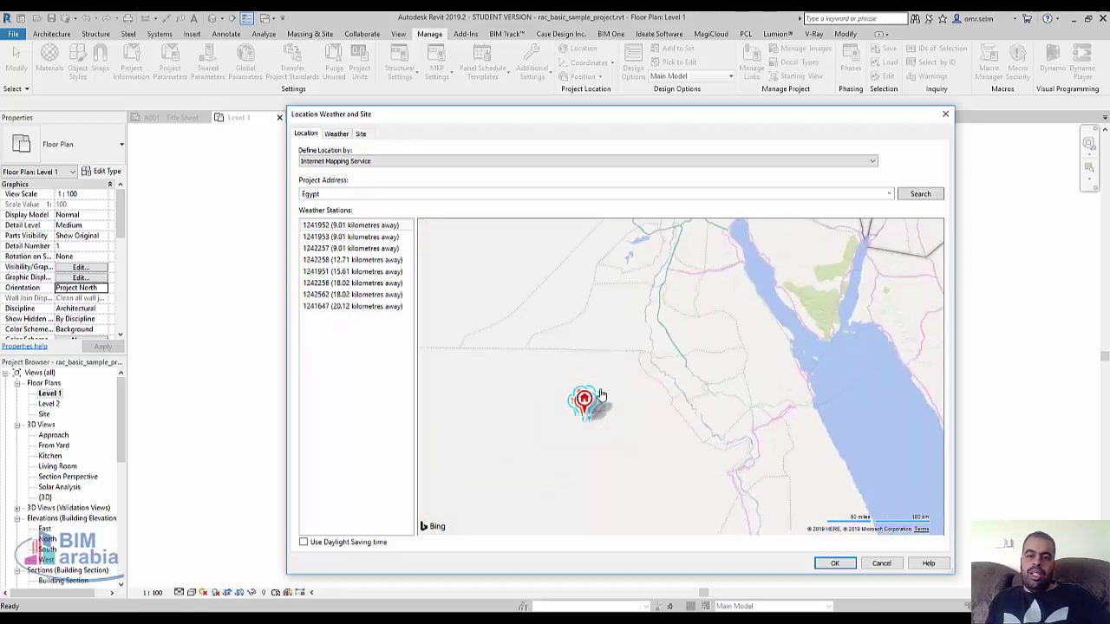
{"action": "mouse_move", "coordinate": [581, 407]}
{"action": "left_mouse_down"}
{"action": "mouse_move", "coordinate": [670, 265]}
{"action": "mouse_move", "coordinate": [671, 388]}
{"action": "left_mouse_up"}
{"action": "scroll", "coordinate": [671, 408], "scroll_direction": "down", "scroll_amount": 2}
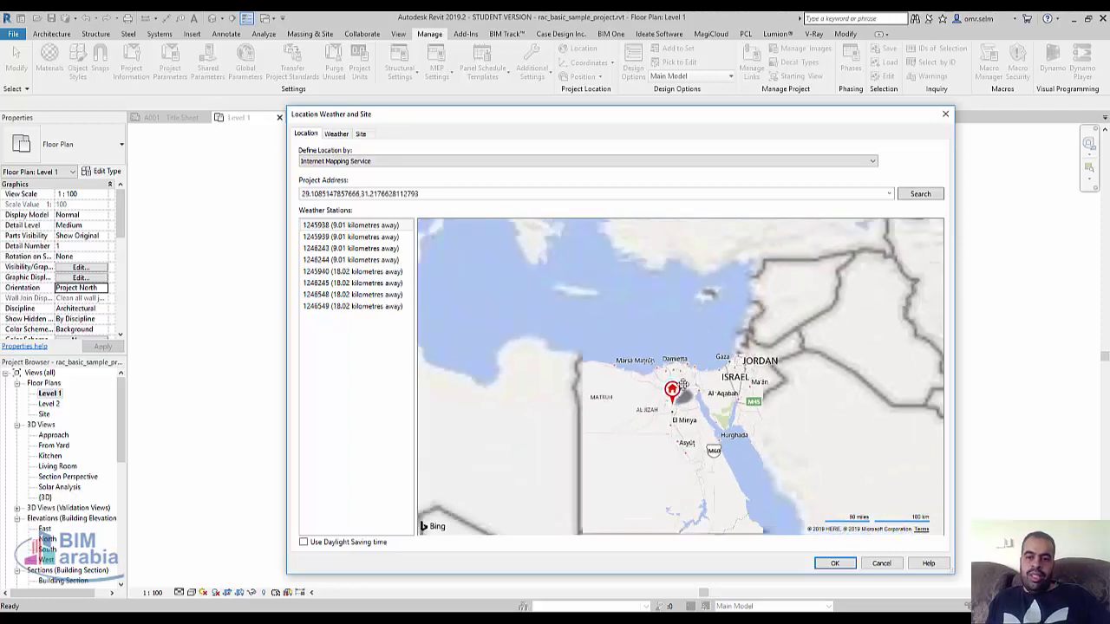
{"action": "scroll", "coordinate": [667, 433], "scroll_direction": "up", "scroll_amount": 3}
{"action": "scroll", "coordinate": [661, 464], "scroll_direction": "down", "scroll_amount": 1}
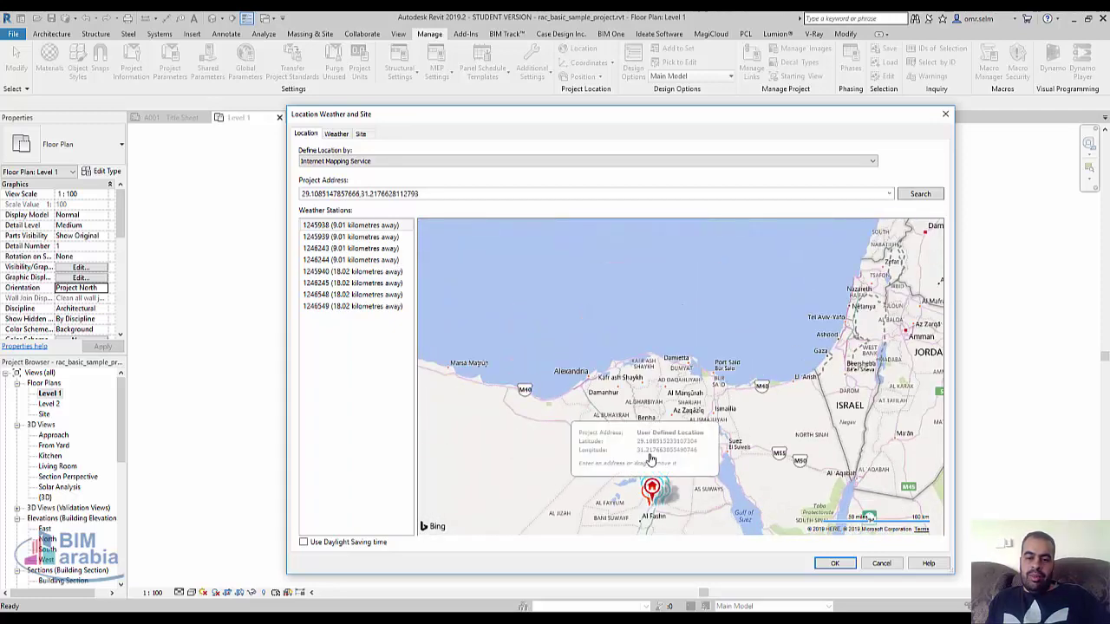
{"action": "left_click_drag", "start_coordinate": [650, 492], "coordinate": [665, 453]}
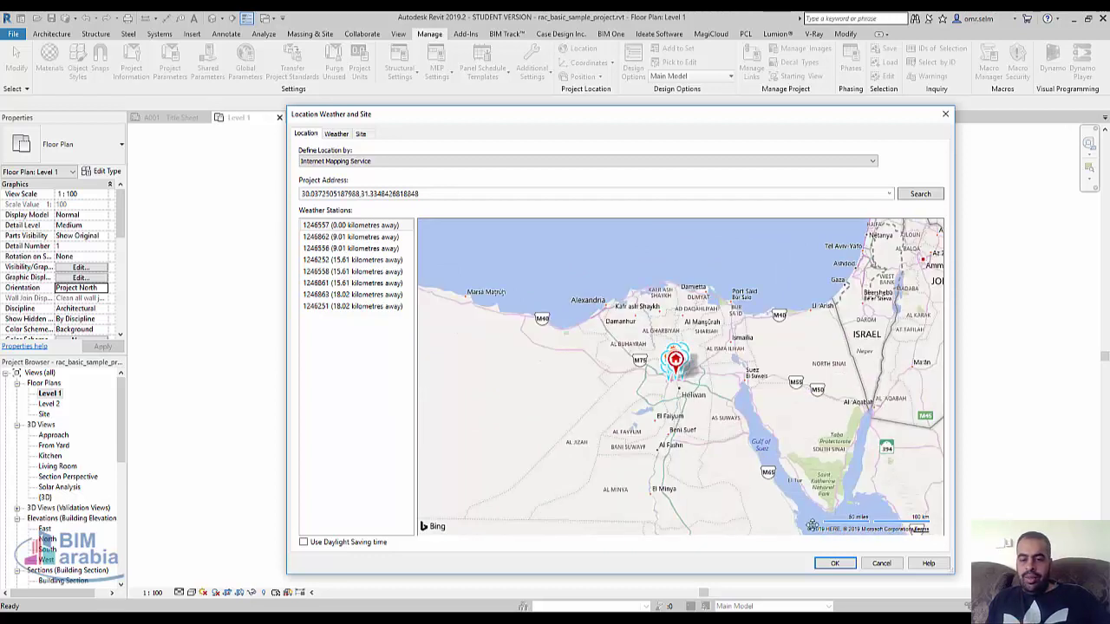
Close the Location dialog and set the Level 1 plan's Orientation to True North.
{"action": "left_click", "coordinate": [835, 564]}
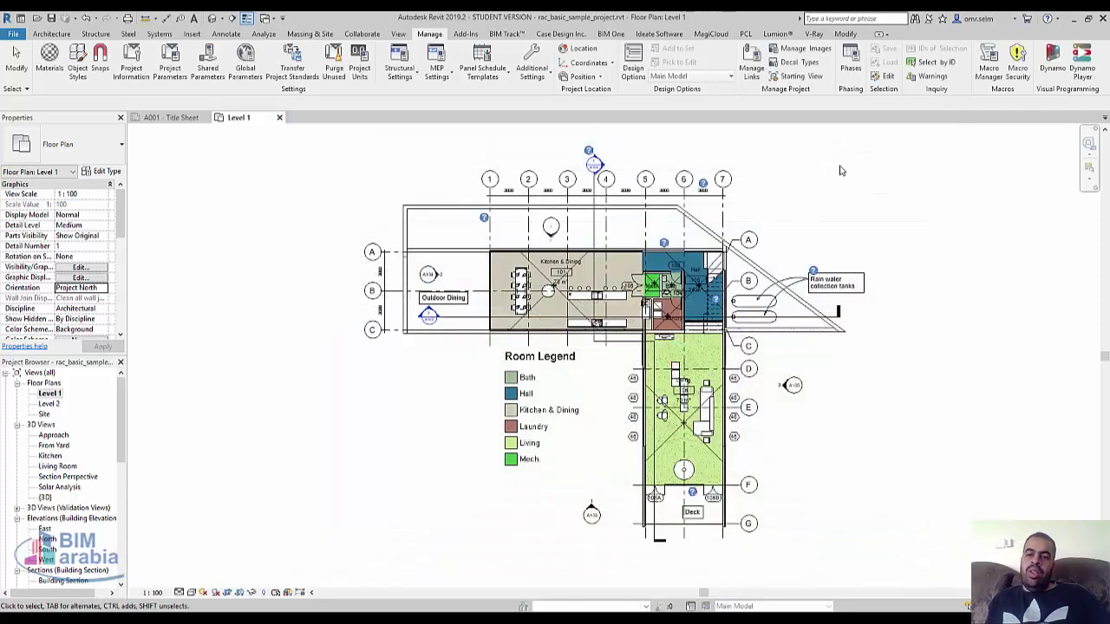
{"action": "left_click", "coordinate": [583, 76]}
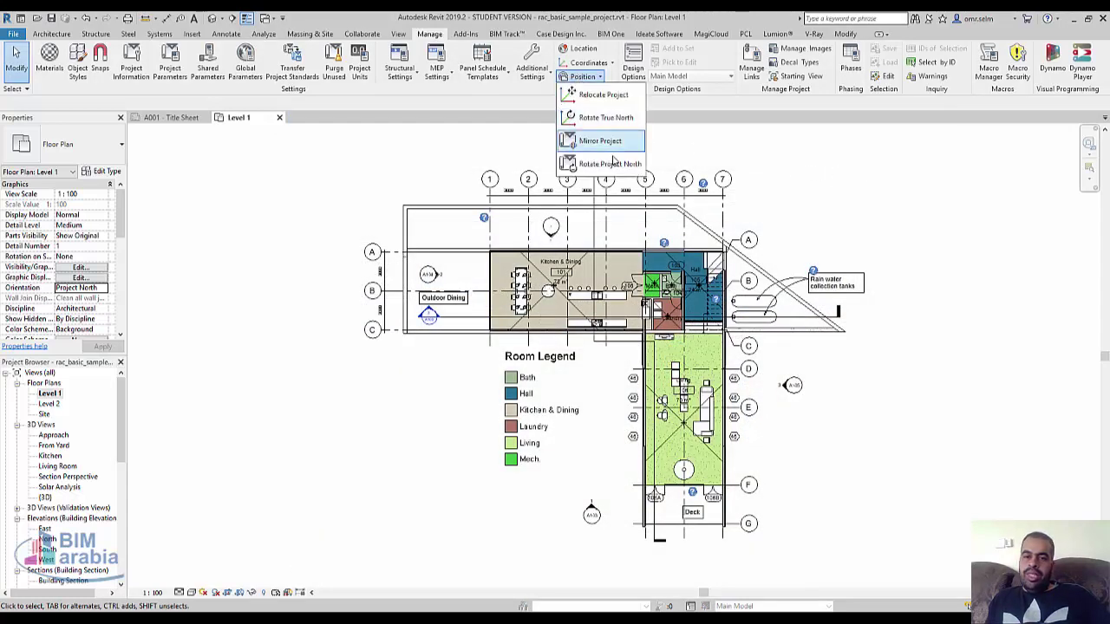
{"action": "left_click", "coordinate": [631, 120]}
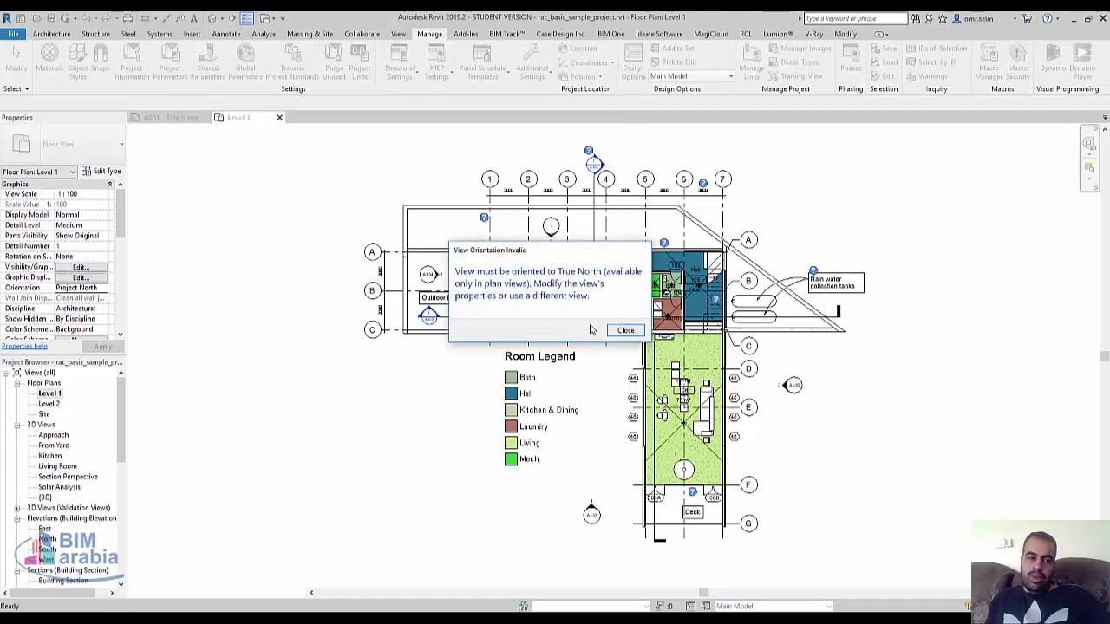
{"action": "key", "text": "Escape"}
{"action": "left_click", "coordinate": [101, 289]}
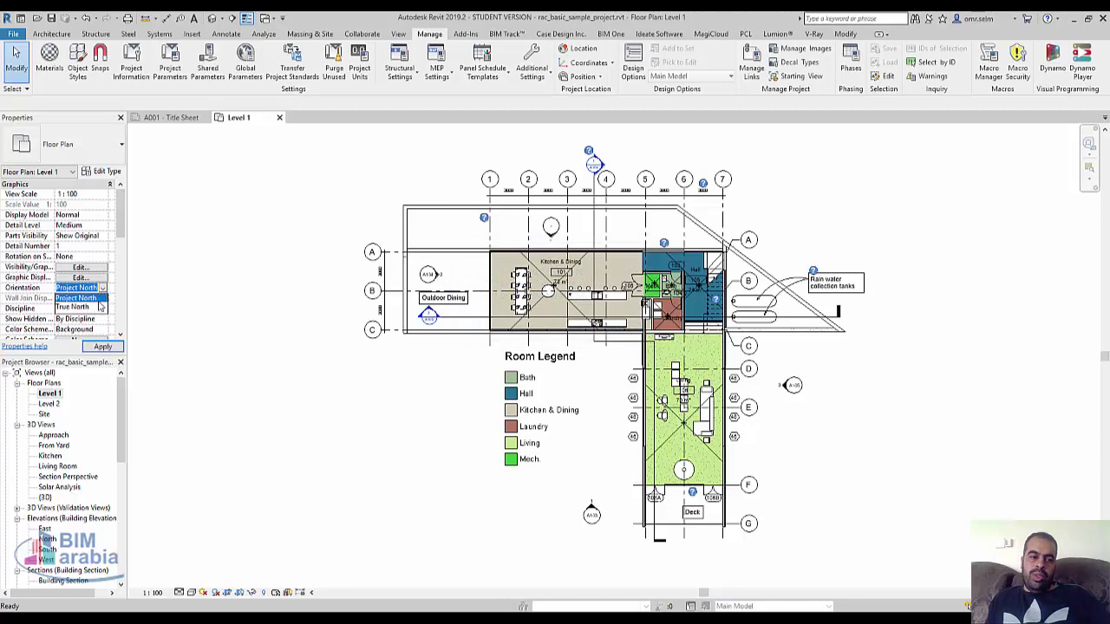
{"action": "left_click", "coordinate": [91, 310]}
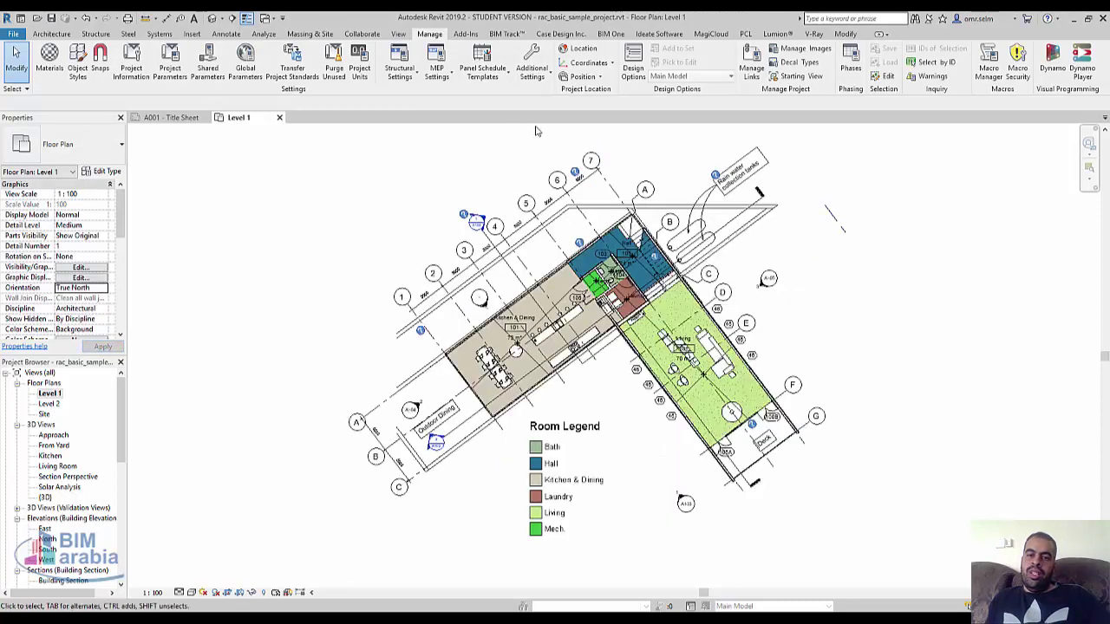
{"action": "left_click", "coordinate": [589, 79]}
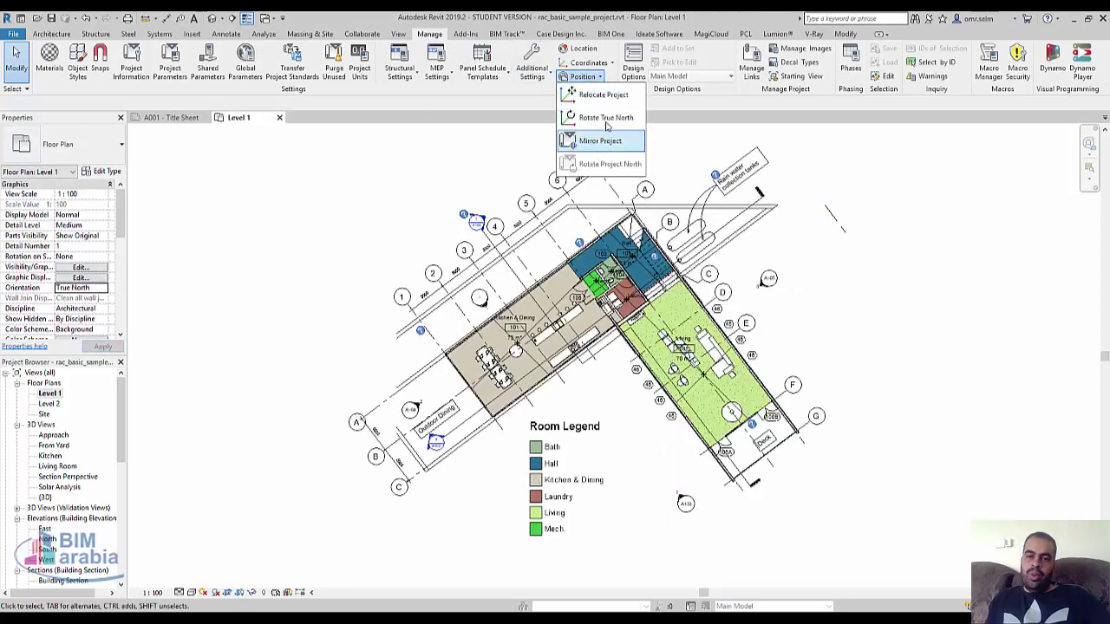
Rotate True North by changing the angle from 37° to 13°.
{"action": "left_click", "coordinate": [606, 118]}
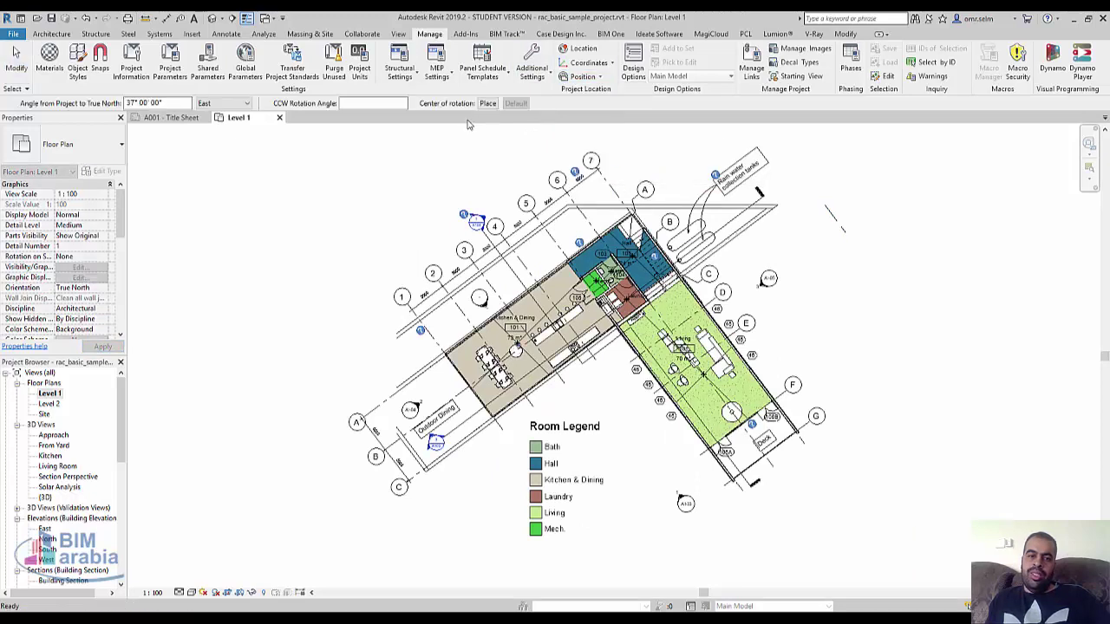
{"action": "left_click", "coordinate": [174, 102]}
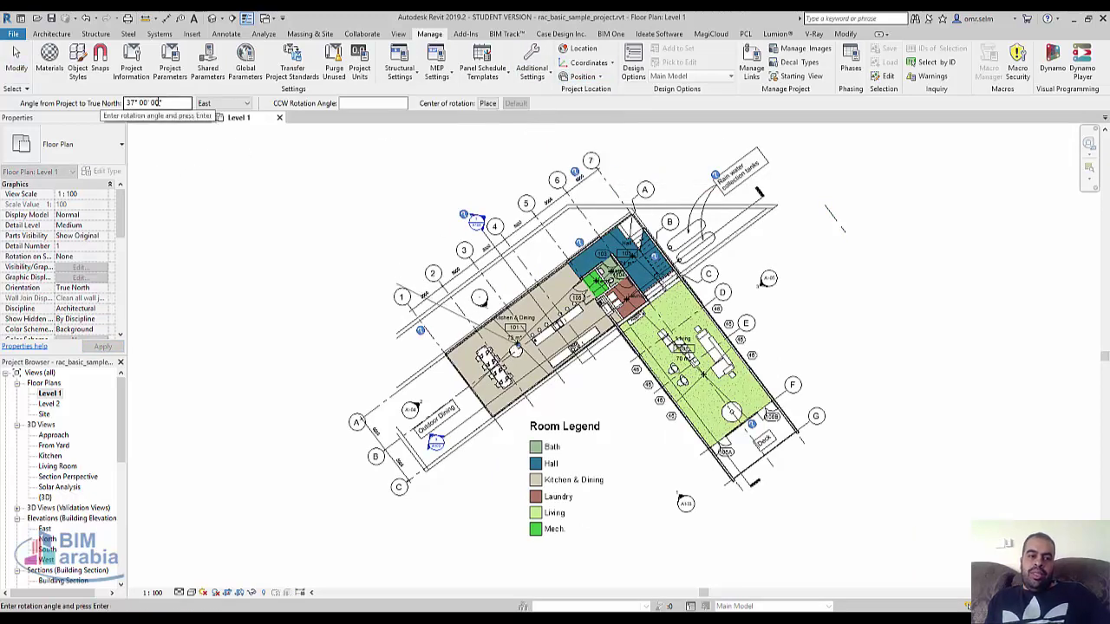
{"action": "left_click_drag", "start_coordinate": [174, 102], "coordinate": [125, 103]}
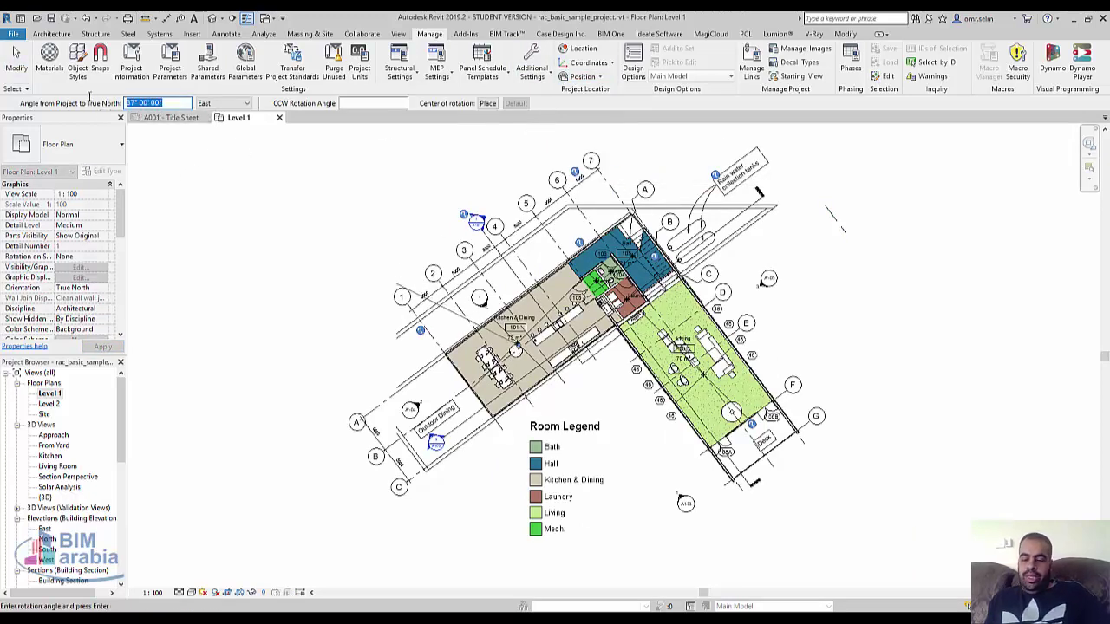
{"action": "type", "text": "13"}
{"action": "key", "text": "Return"}
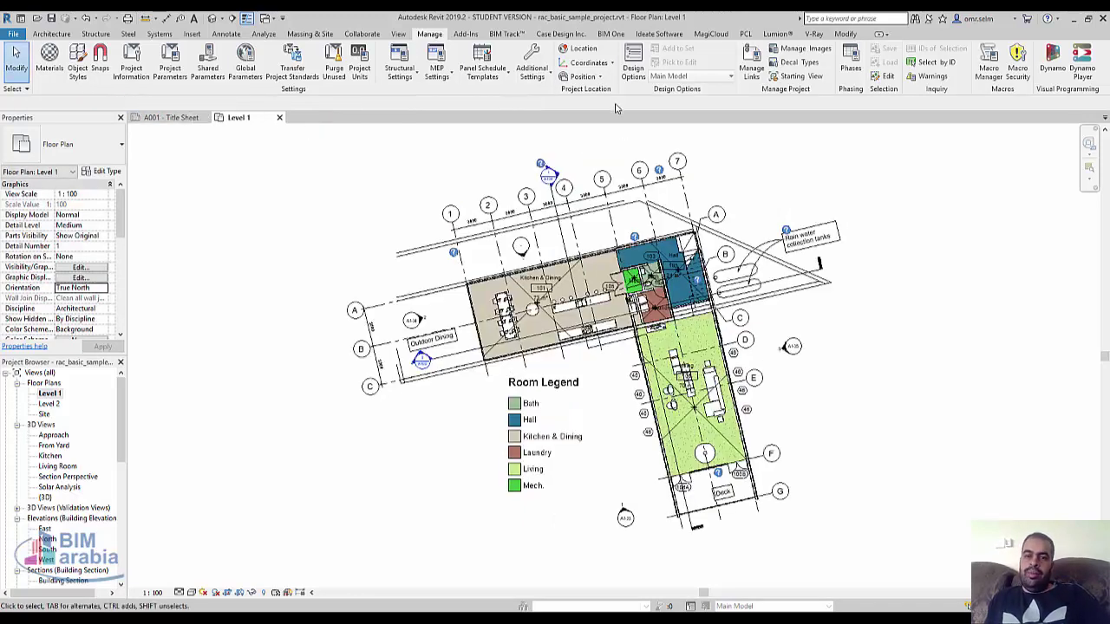
Rotate True North again with an 11° counterclockwise angle.
{"action": "left_click", "coordinate": [589, 77]}
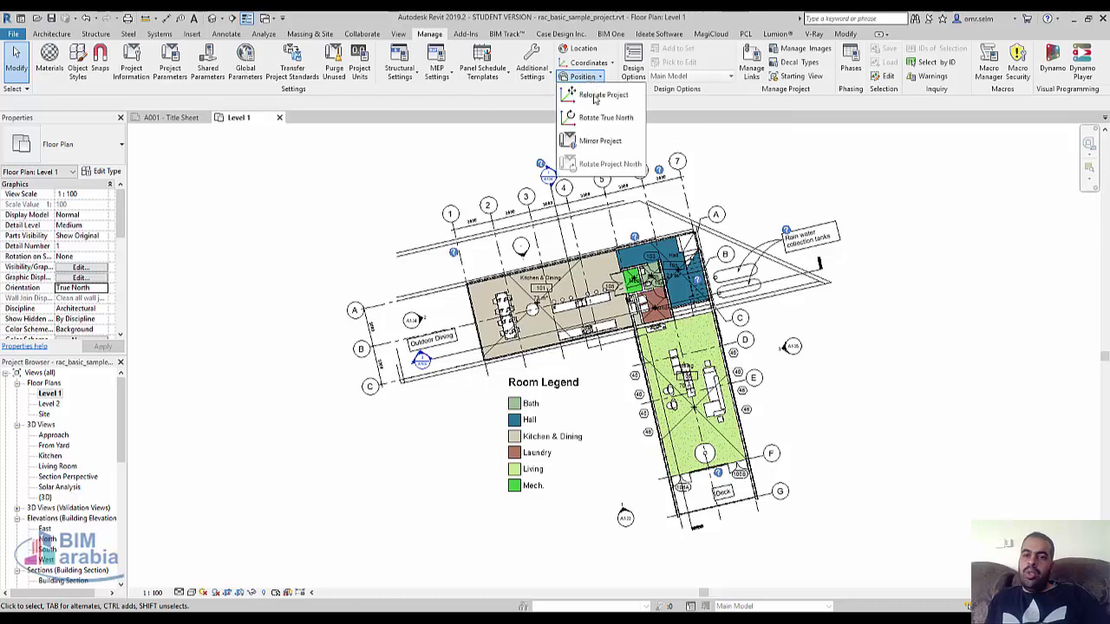
{"action": "left_click", "coordinate": [611, 163]}
{"action": "left_click", "coordinate": [363, 104]}
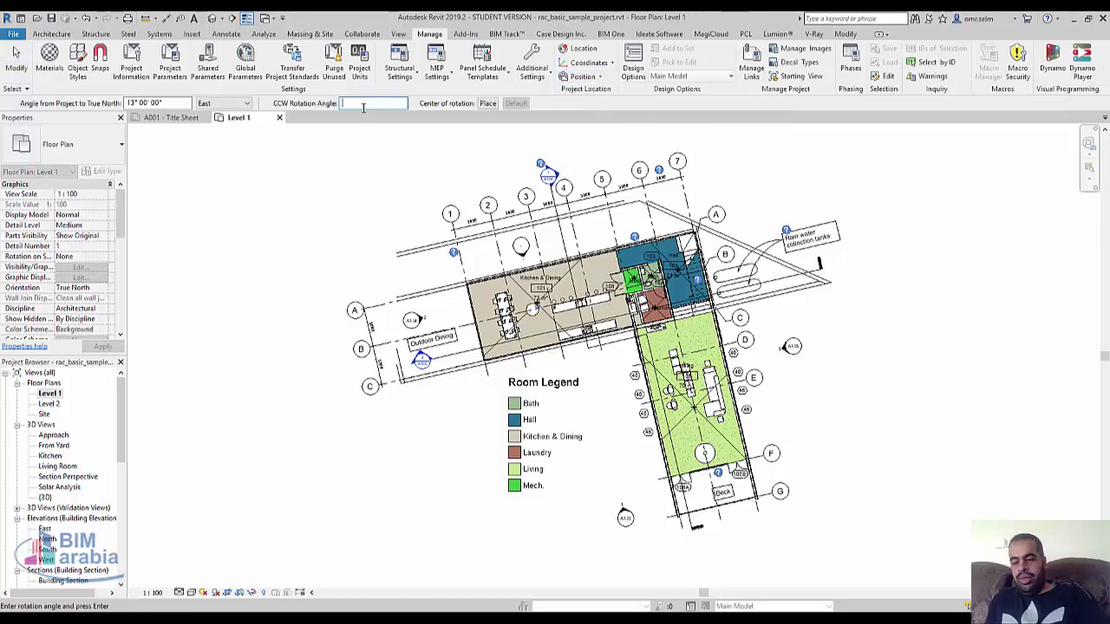
{"action": "type", "text": "11"}
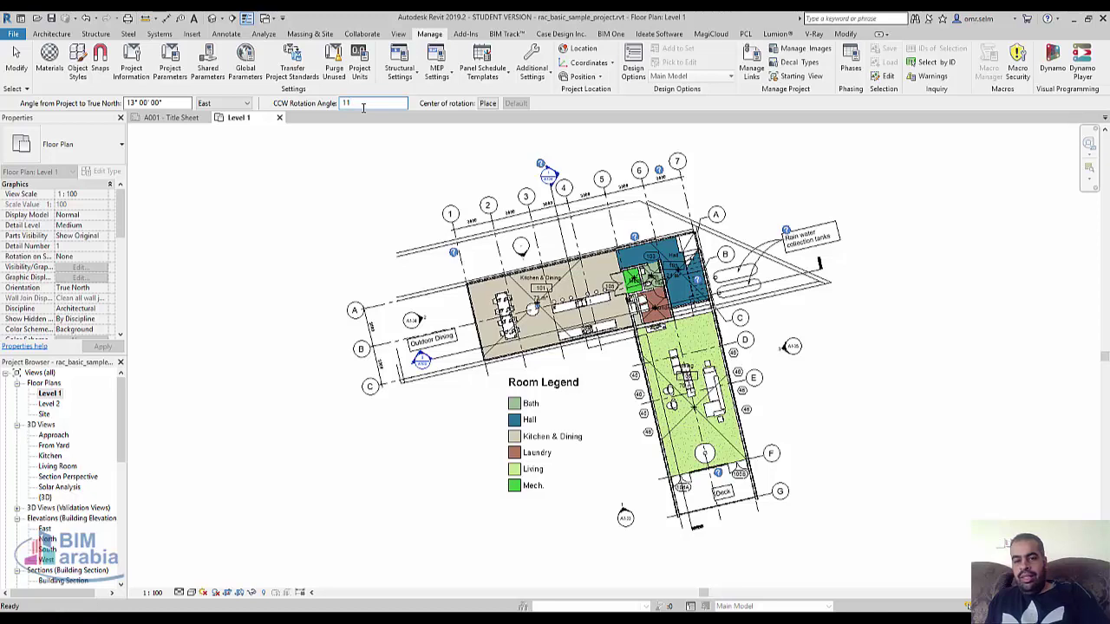
{"action": "key", "text": "Return"}
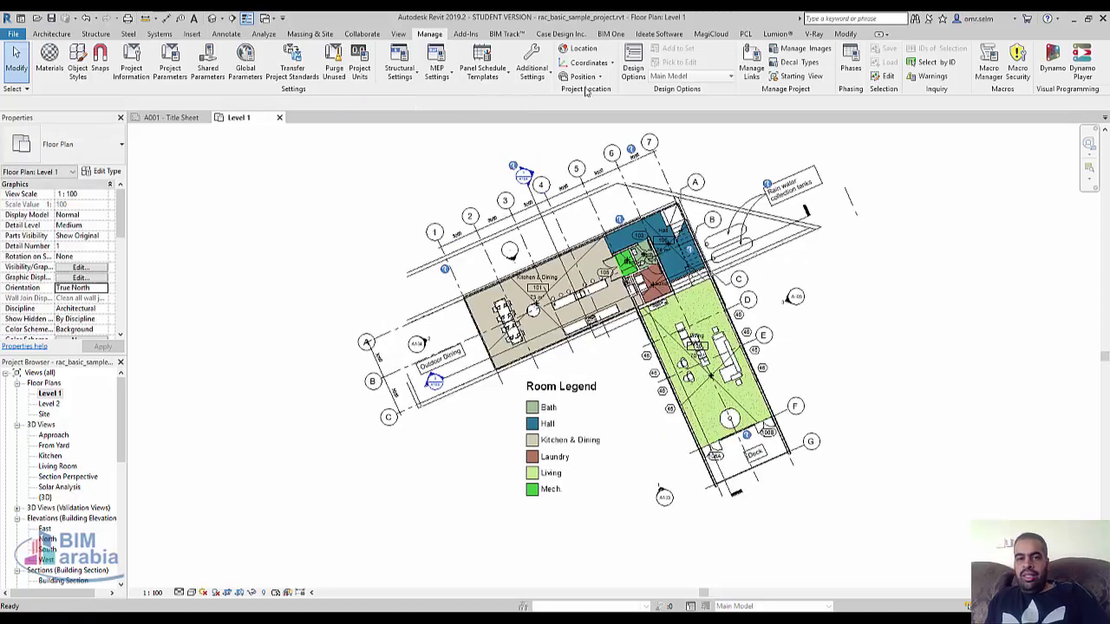
Rotate True North interactively by picking start and end directions, then select Level 1.
{"action": "left_click", "coordinate": [582, 76]}
{"action": "left_click", "coordinate": [607, 119]}
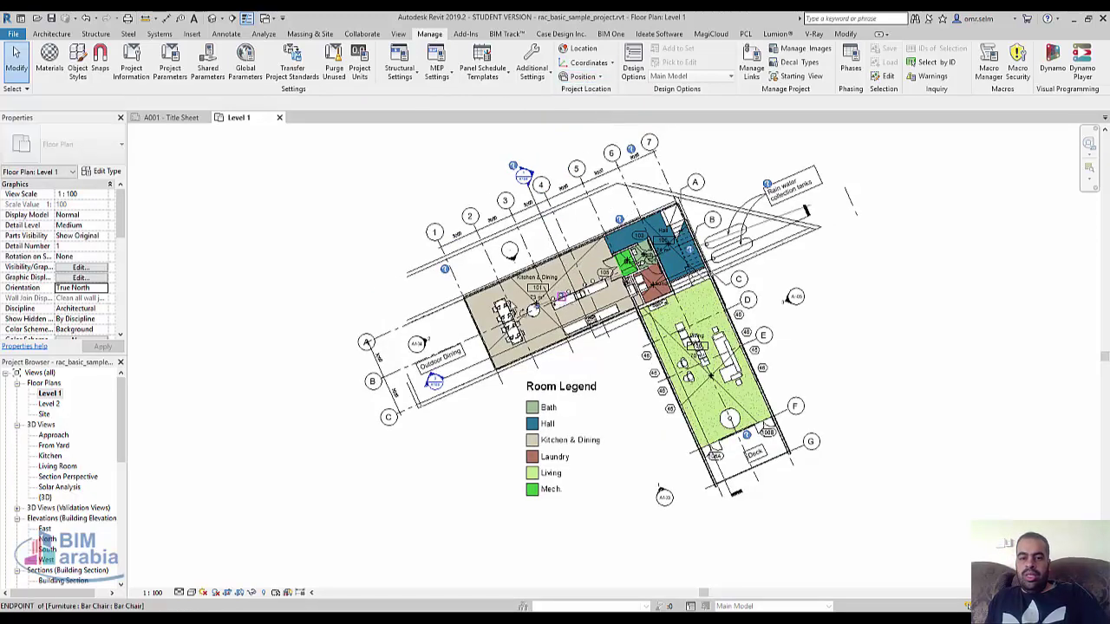
{"action": "left_click", "coordinate": [503, 312]}
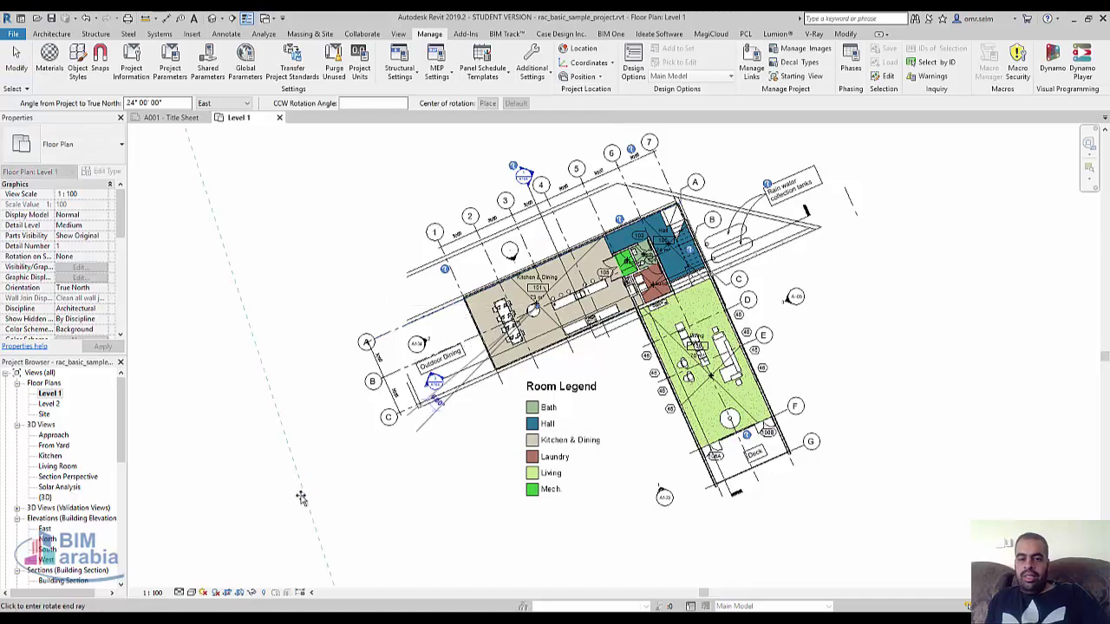
{"action": "left_click", "coordinate": [275, 449]}
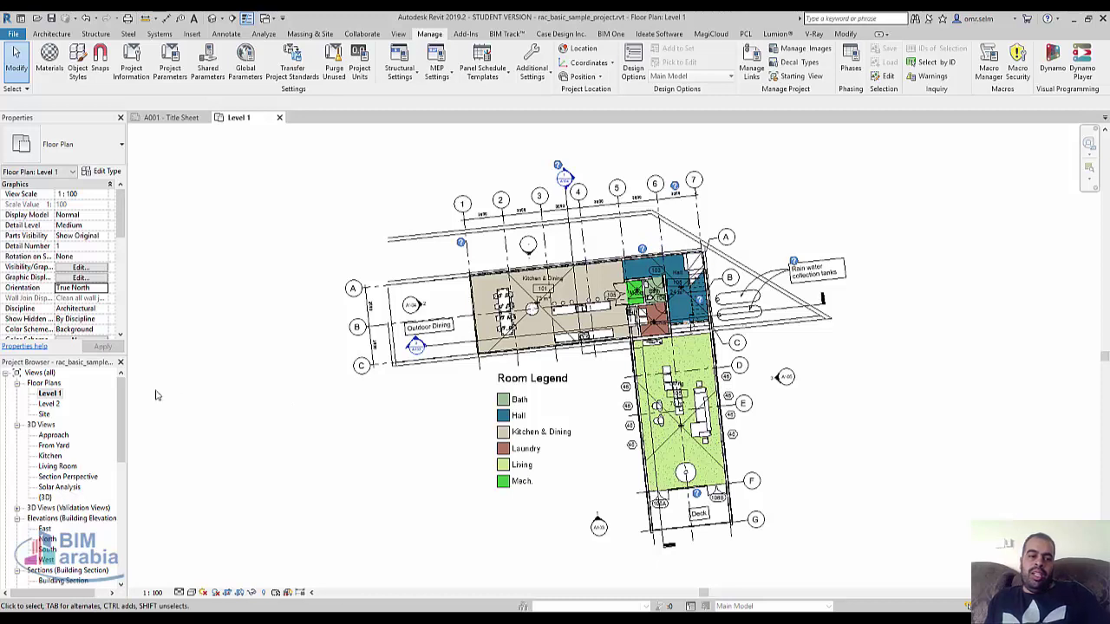
{"action": "left_click", "coordinate": [55, 395]}
Duplicate Level 1 as Level 1 Copy 1 set to Project North, then reopen Level 1.
{"action": "right_click", "coordinate": [57, 395]}
{"action": "mouse_move", "coordinate": [98, 218]}
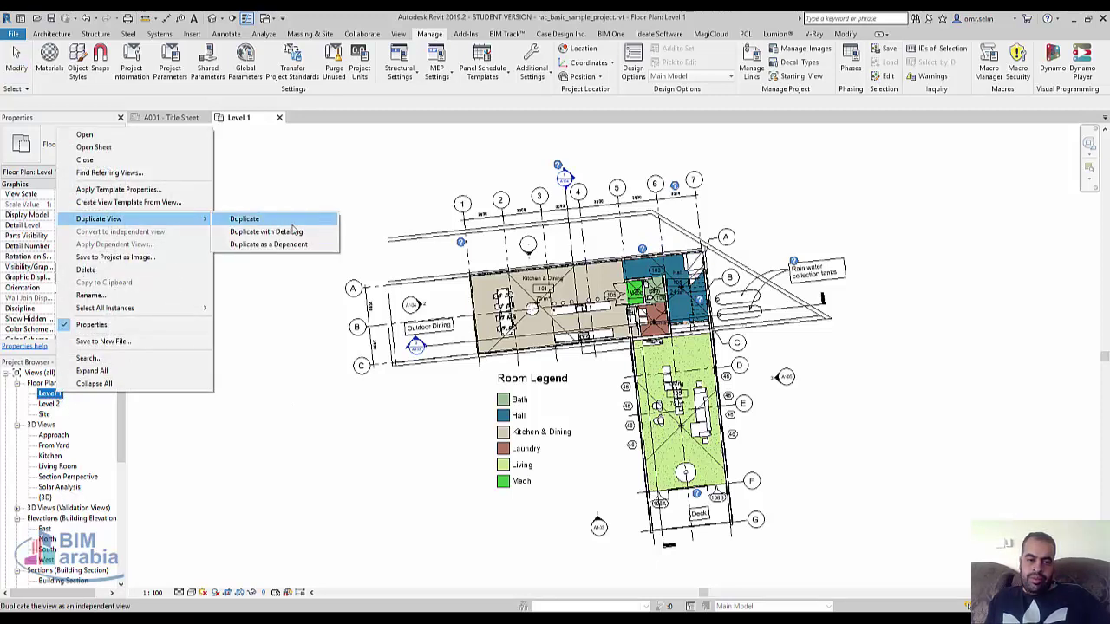
{"action": "left_click", "coordinate": [305, 222]}
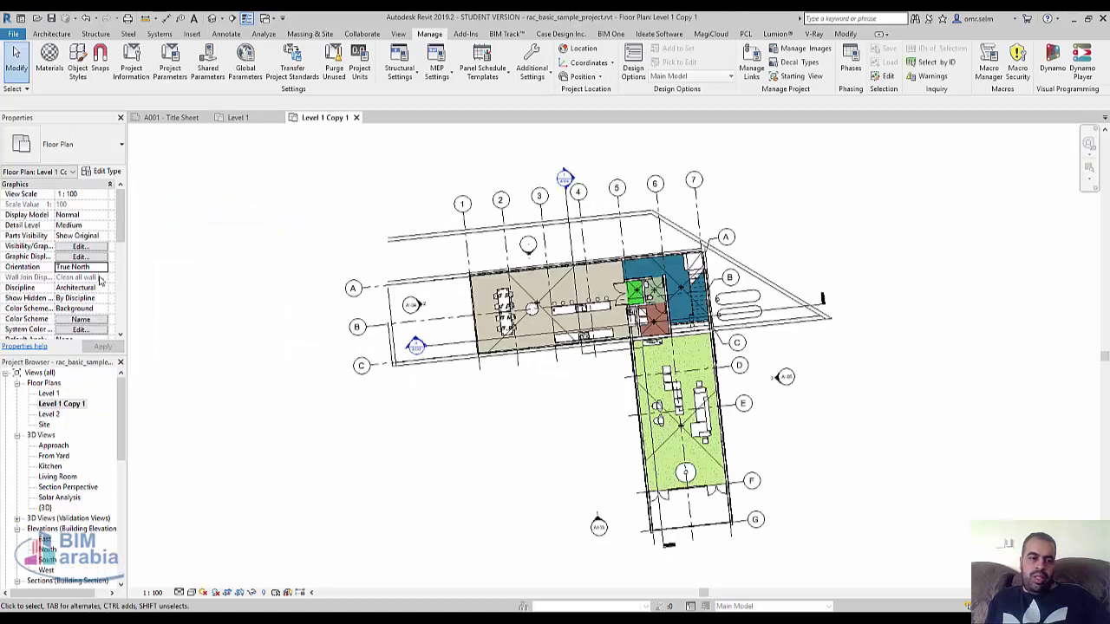
{"action": "left_click", "coordinate": [102, 267]}
{"action": "left_click", "coordinate": [102, 267]}
{"action": "left_click", "coordinate": [79, 288]}
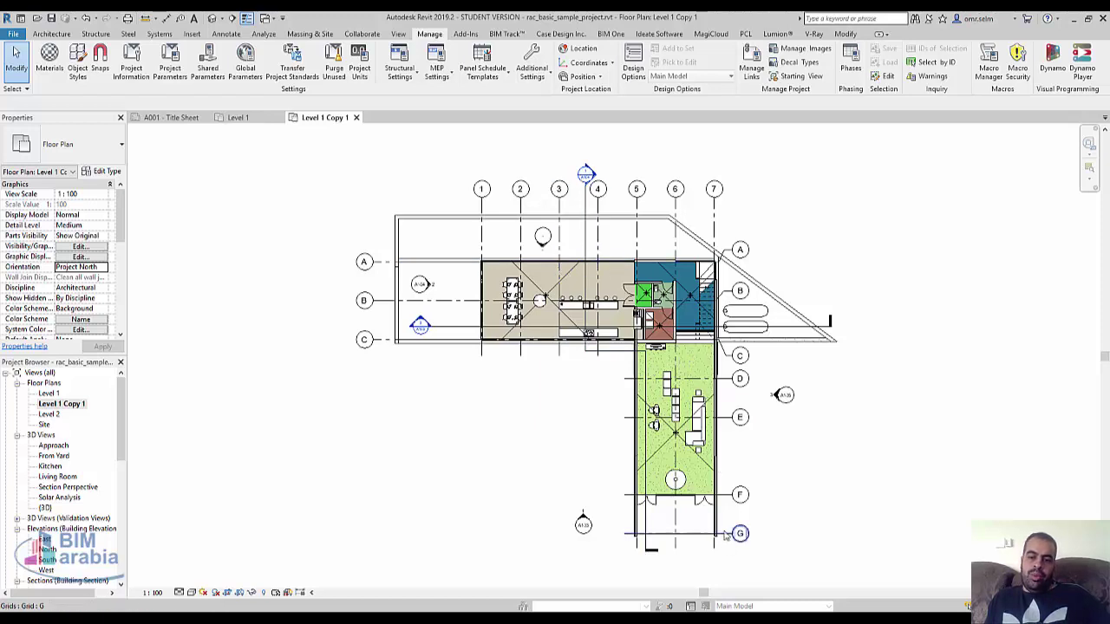
{"action": "double_click", "coordinate": [57, 394]}
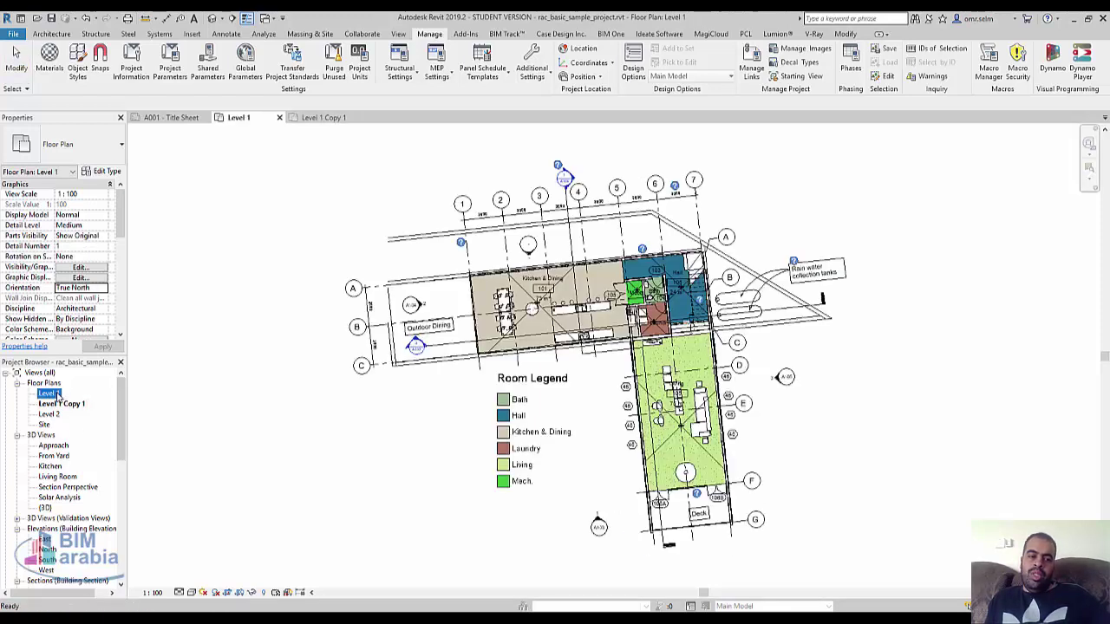